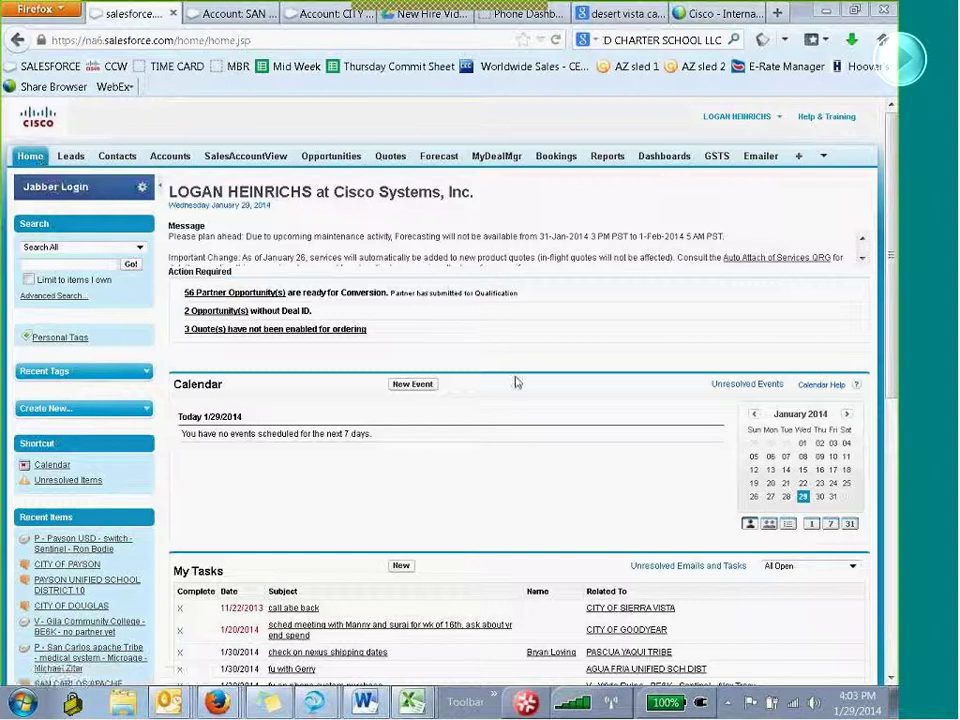
Step: Create a new report using the Accounts report type from the Accounts & Contacts category
click(606, 160)
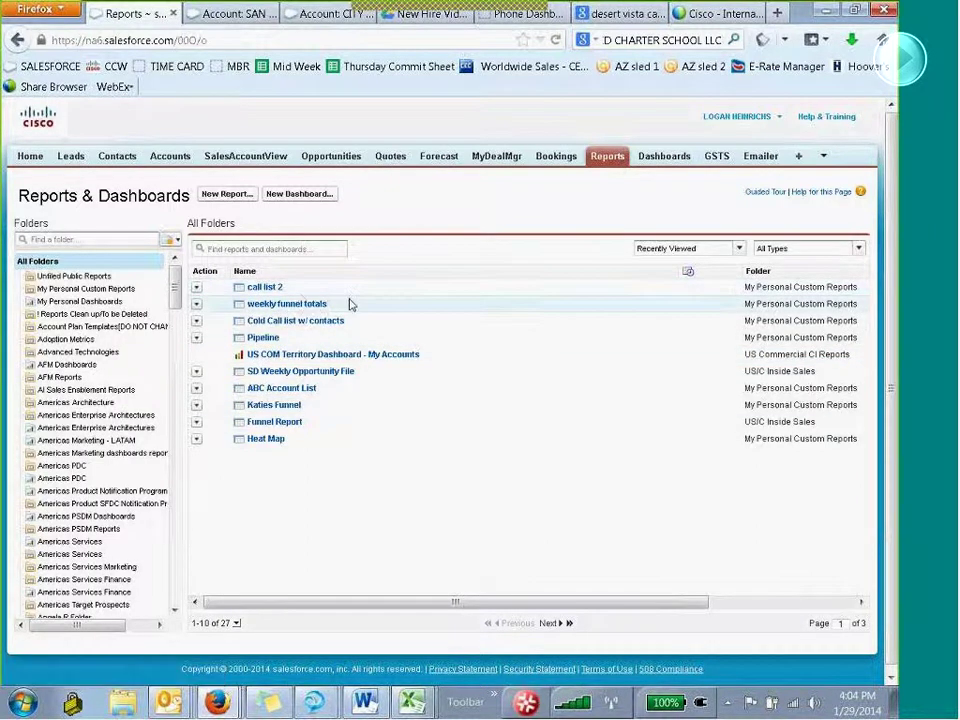
click(225, 196)
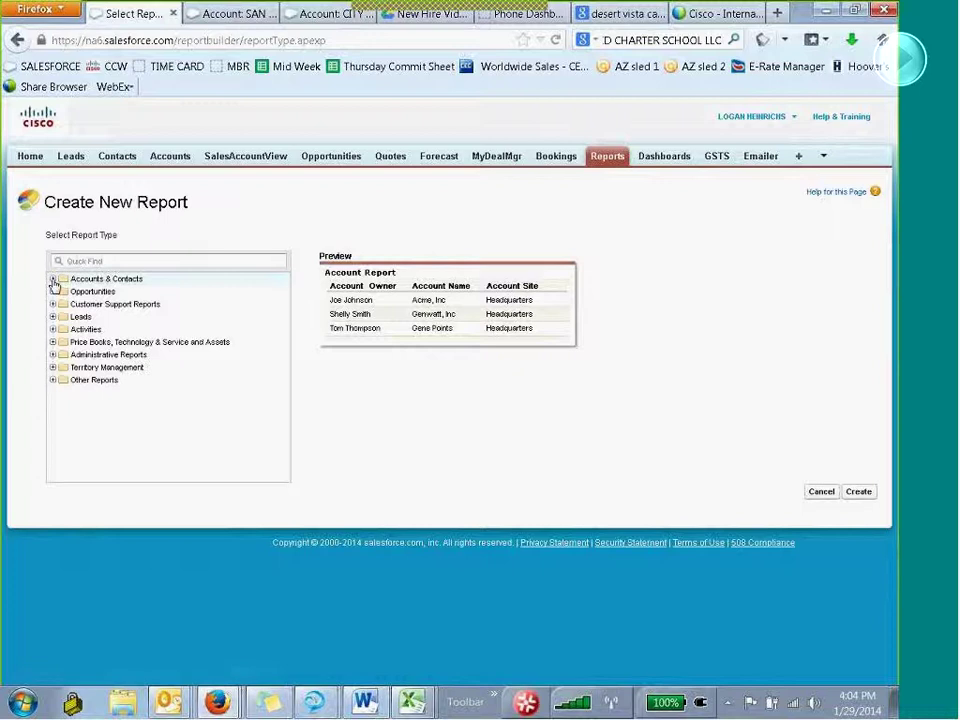
click(53, 281)
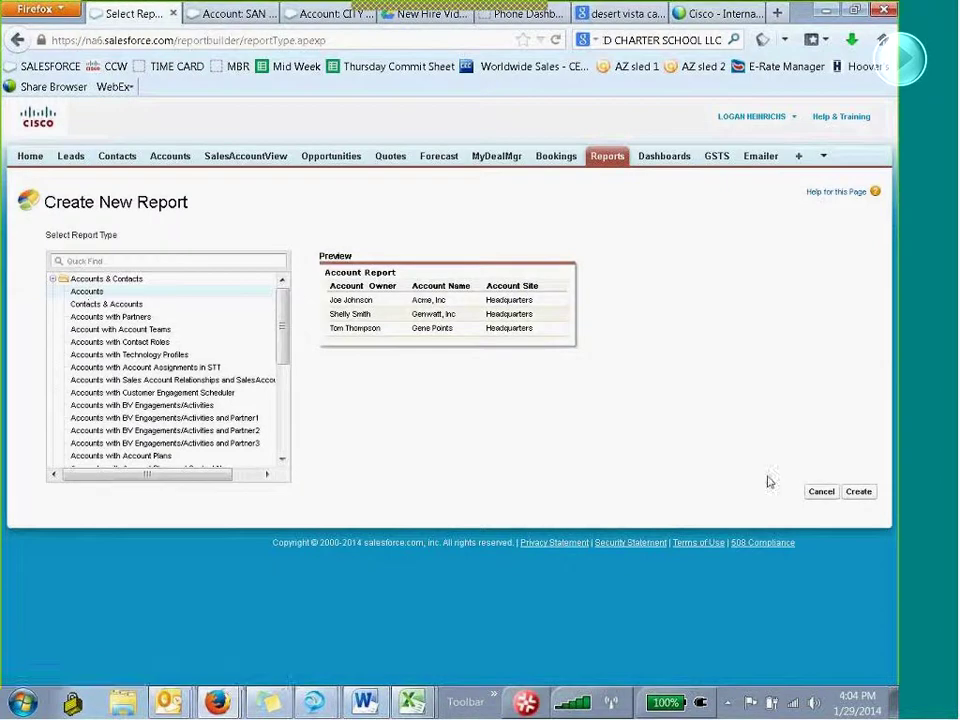
click(858, 492)
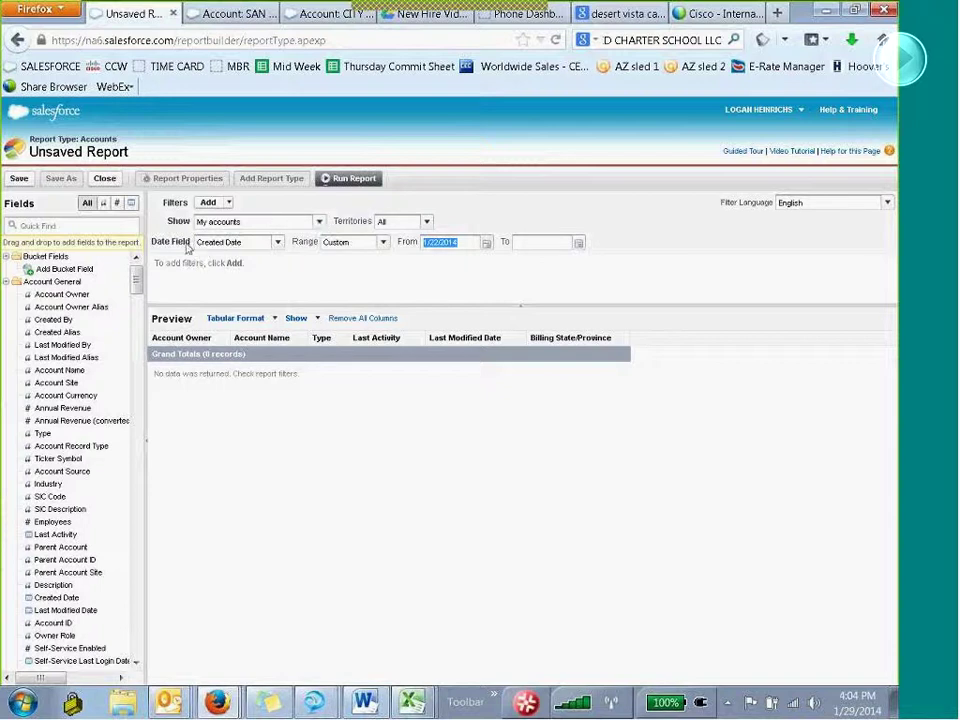
Step: Set the Created Date range to All Time and review the previewed accounts
click(383, 244)
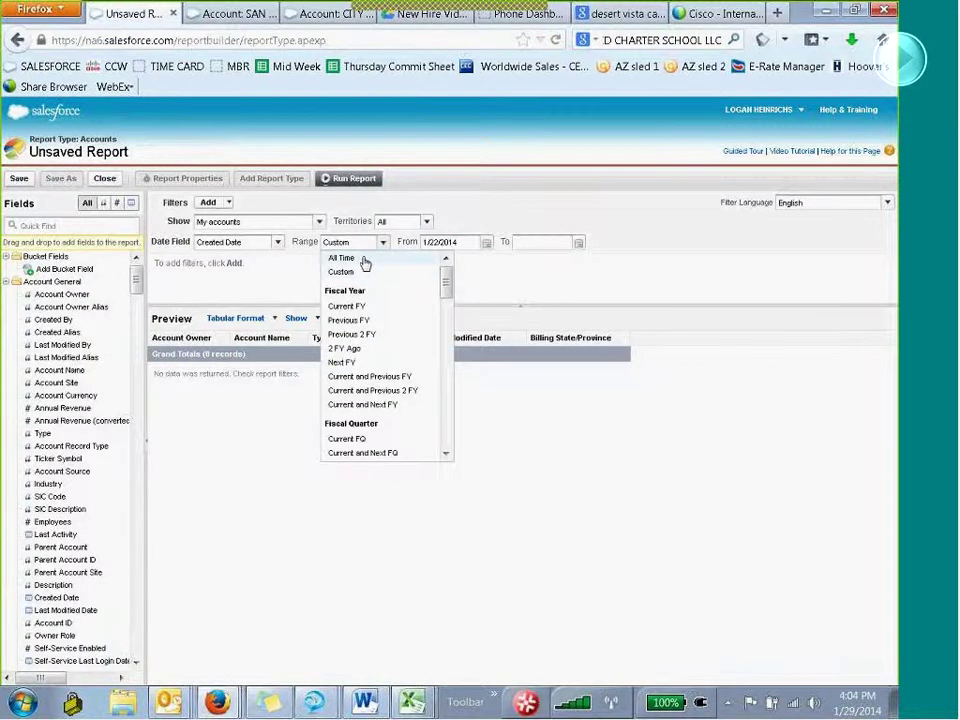
click(363, 259)
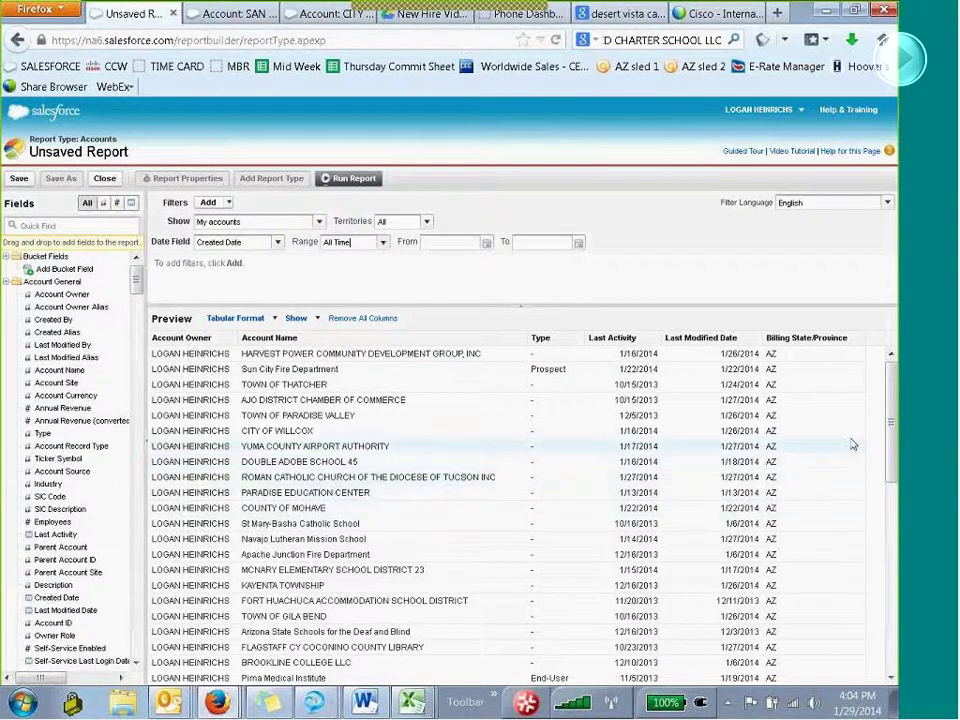
drag(891, 441, 872, 640)
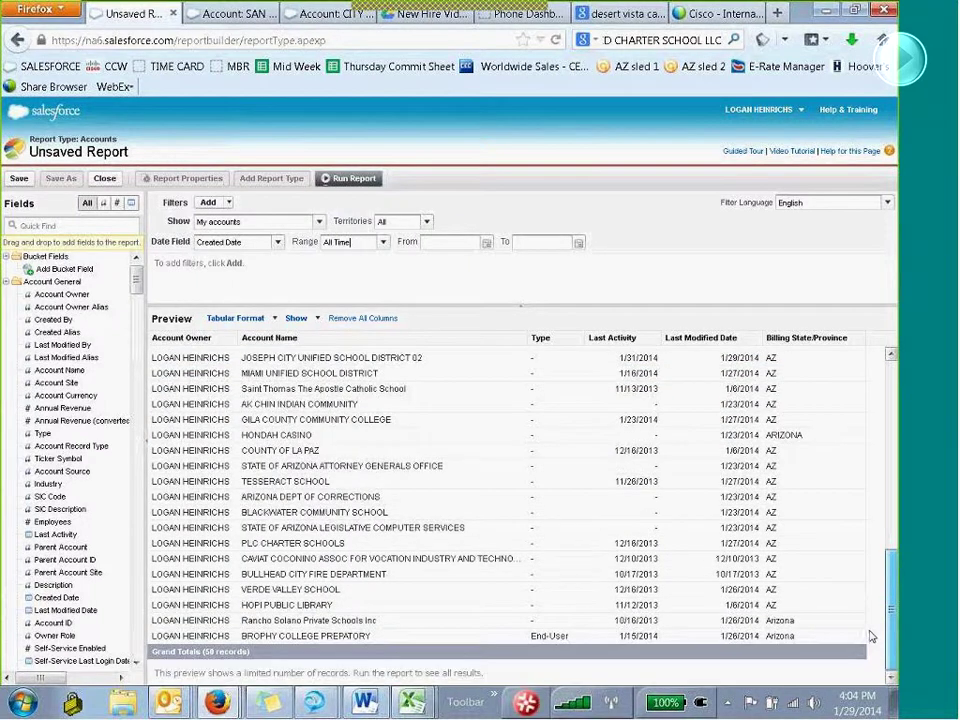
scroll(790, 443, up, 6)
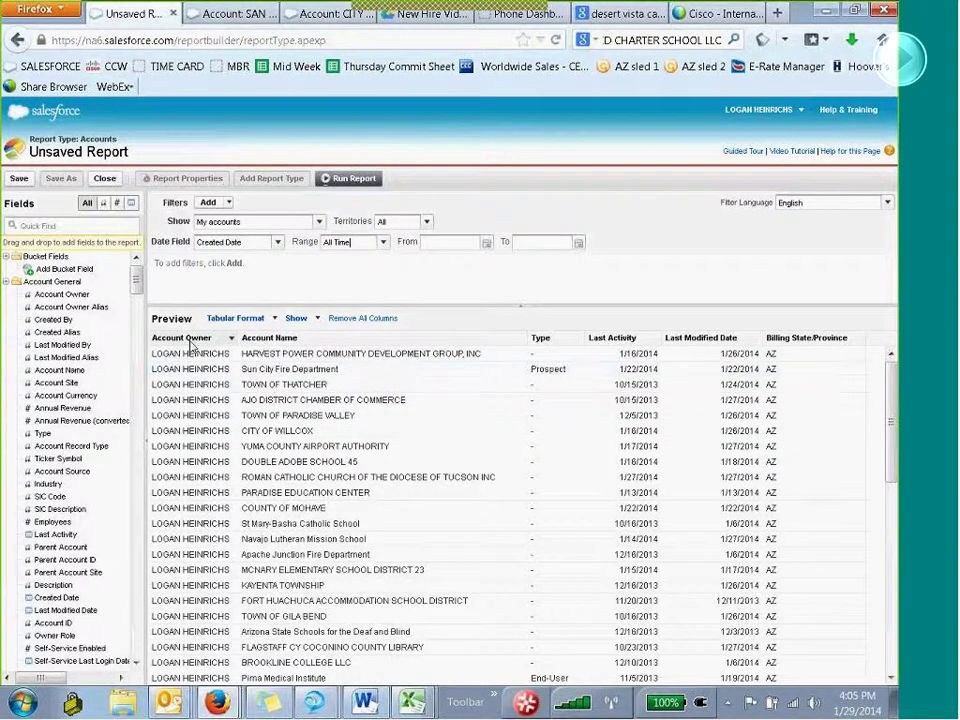
Step: Remove the Account Owner column and move the Type column between Last Modified Date and Billing State/Province
drag(190, 345, 72, 365)
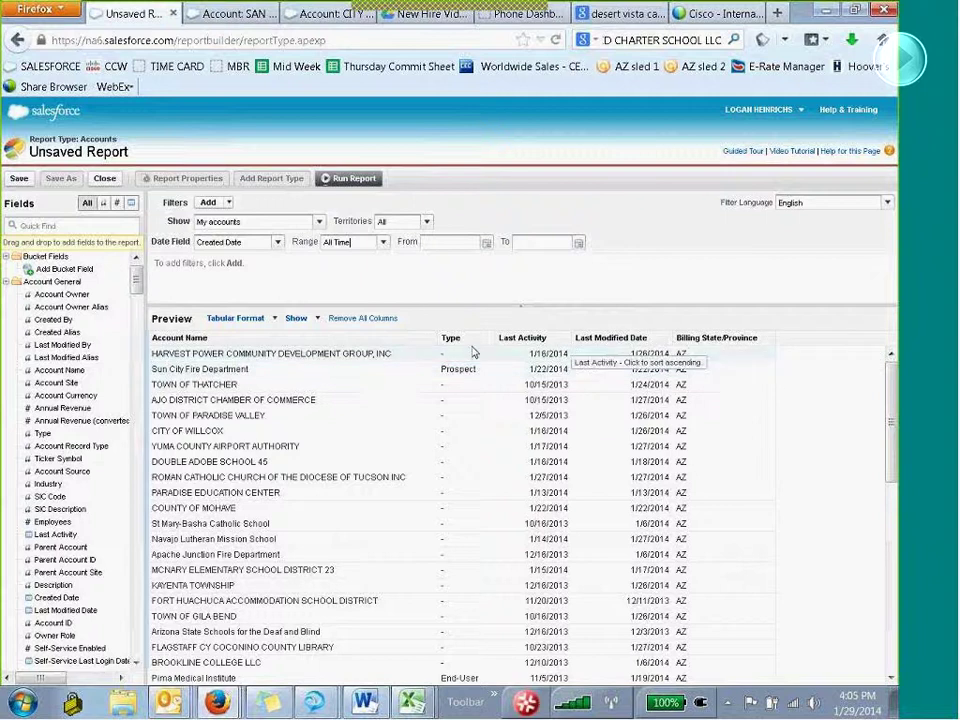
drag(457, 340, 661, 346)
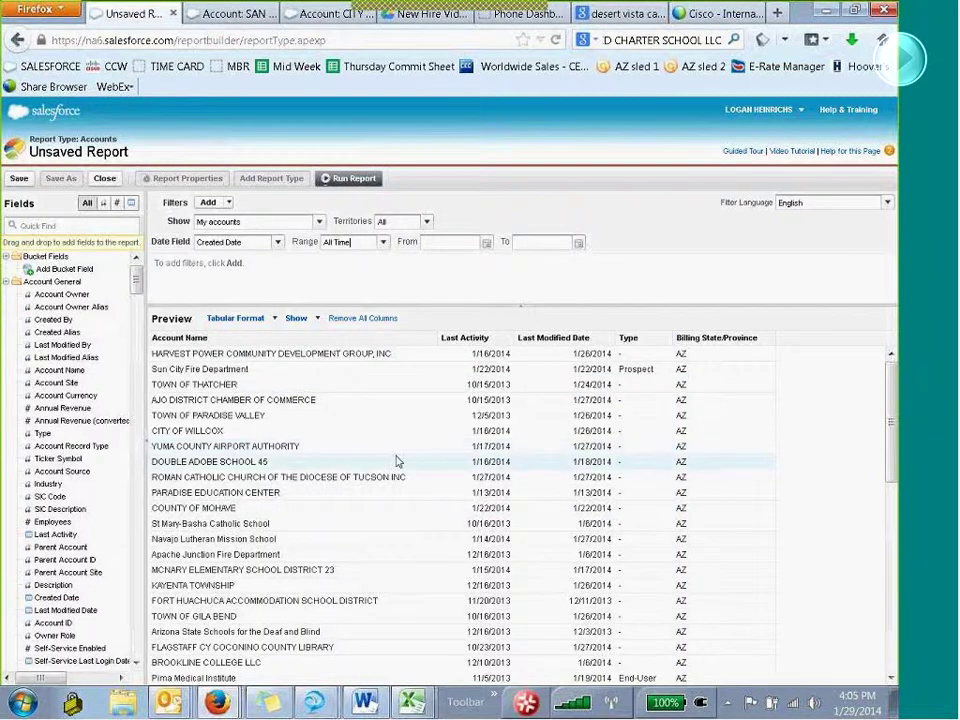
Step: Sort the preview ascending by Account Name and again by Last Activity, and add the Industry column after Account Name
click(183, 338)
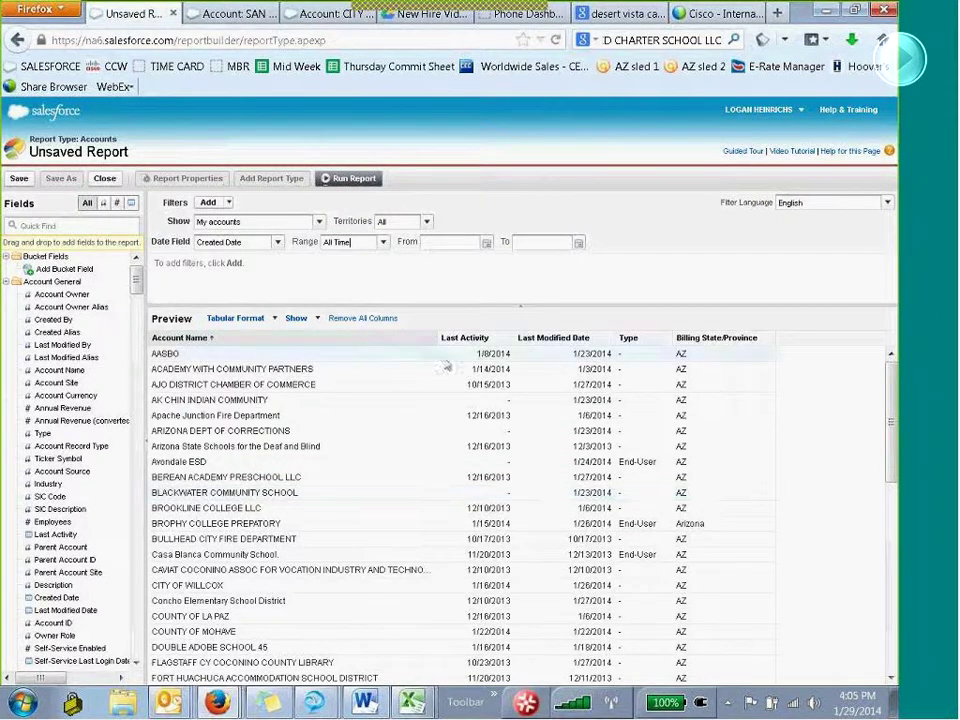
click(466, 340)
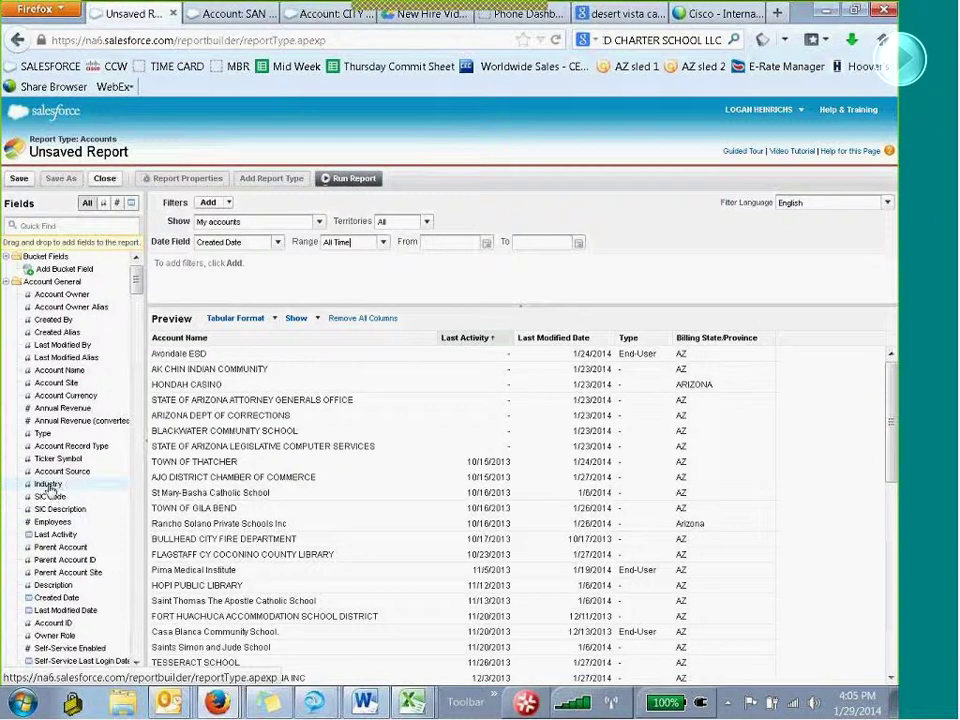
drag(50, 488, 364, 381)
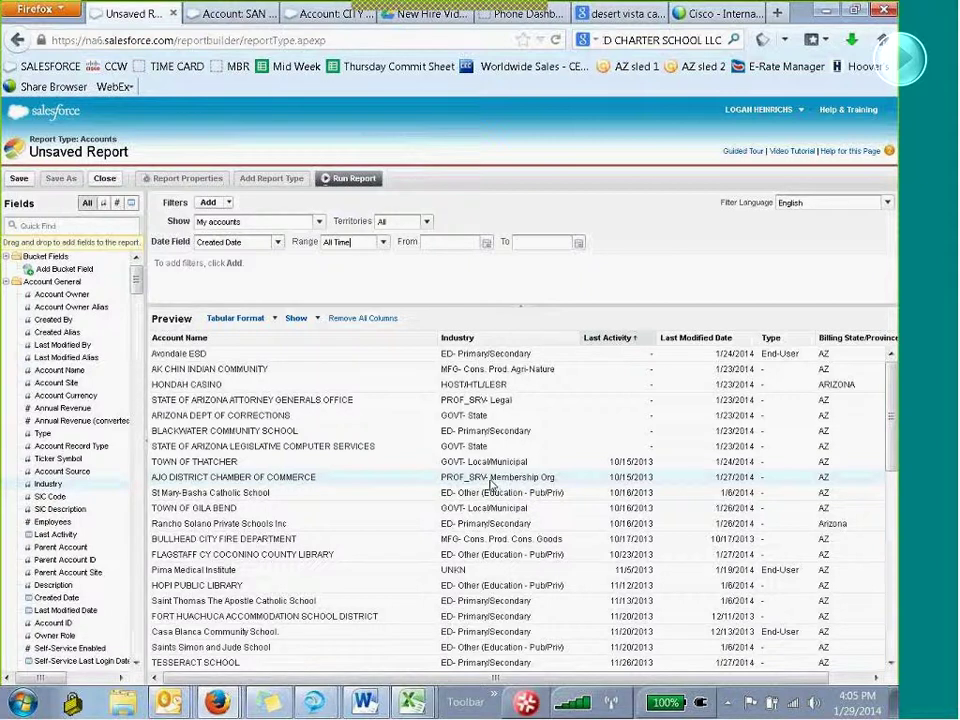
Step: Add a report filter on the Industry field with the equals operator and open its value lookup
click(208, 203)
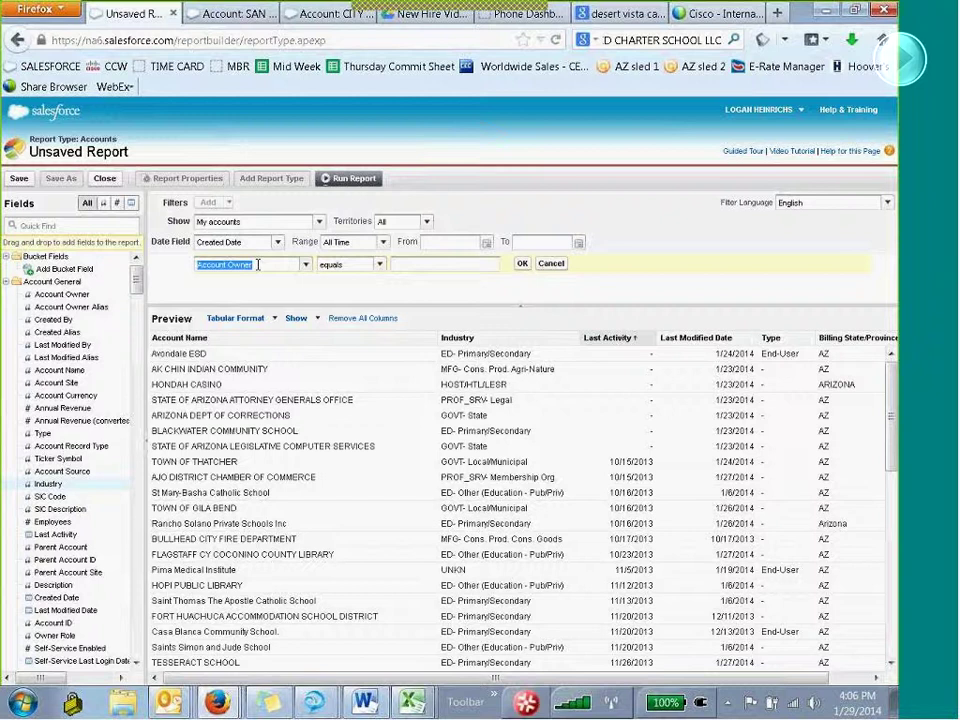
text(industry)
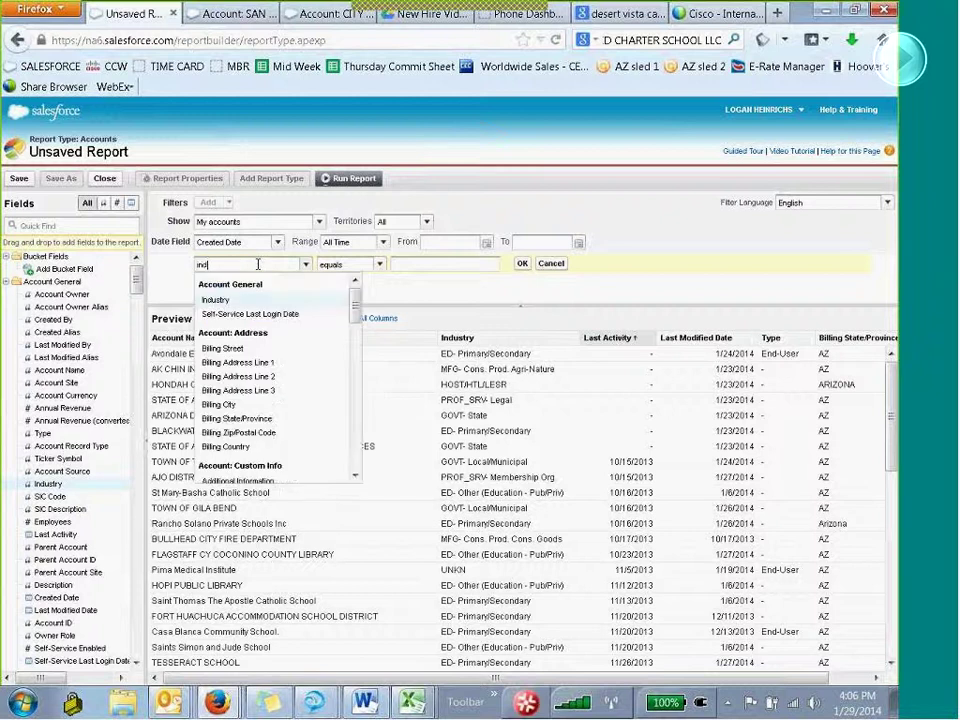
click(222, 301)
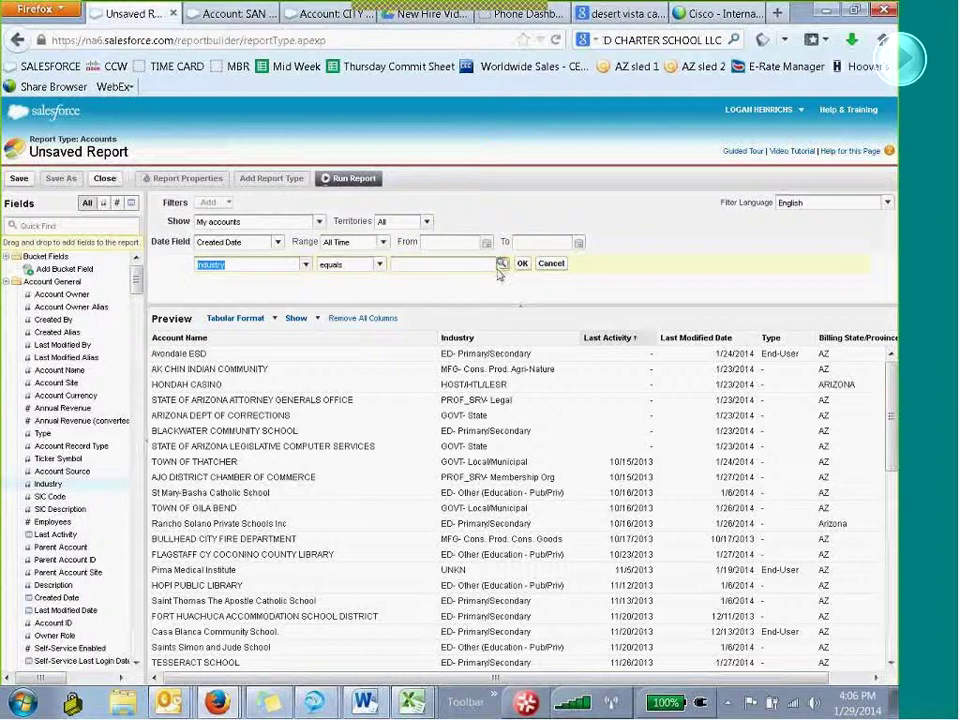
click(502, 265)
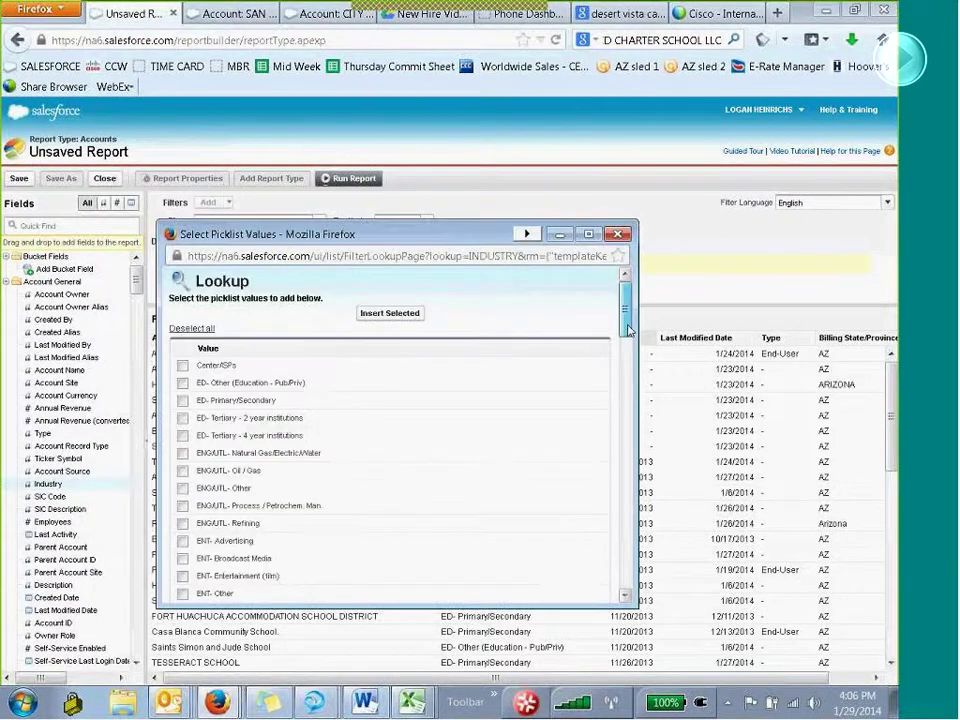
Step: Select every GOVT industry value from Fed/Cen Defense through Super National and apply them to the Industry filter
drag(630, 332, 627, 410)
click(182, 312)
click(182, 330)
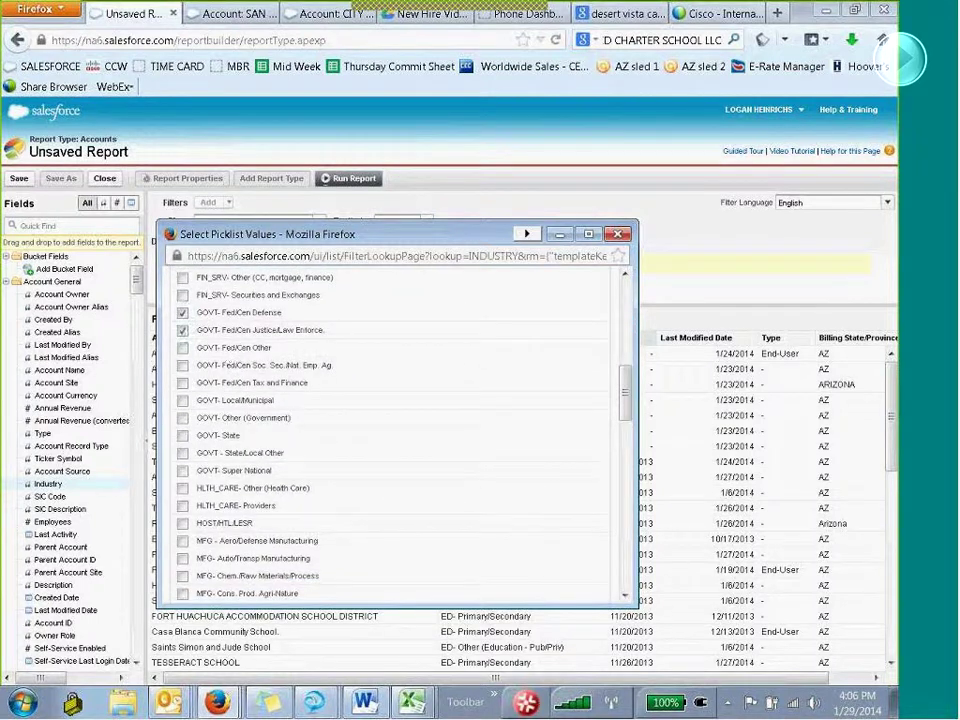
click(182, 347)
click(182, 365)
click(182, 382)
click(183, 401)
click(183, 418)
click(183, 436)
click(184, 454)
click(183, 471)
drag(626, 394, 626, 309)
click(388, 313)
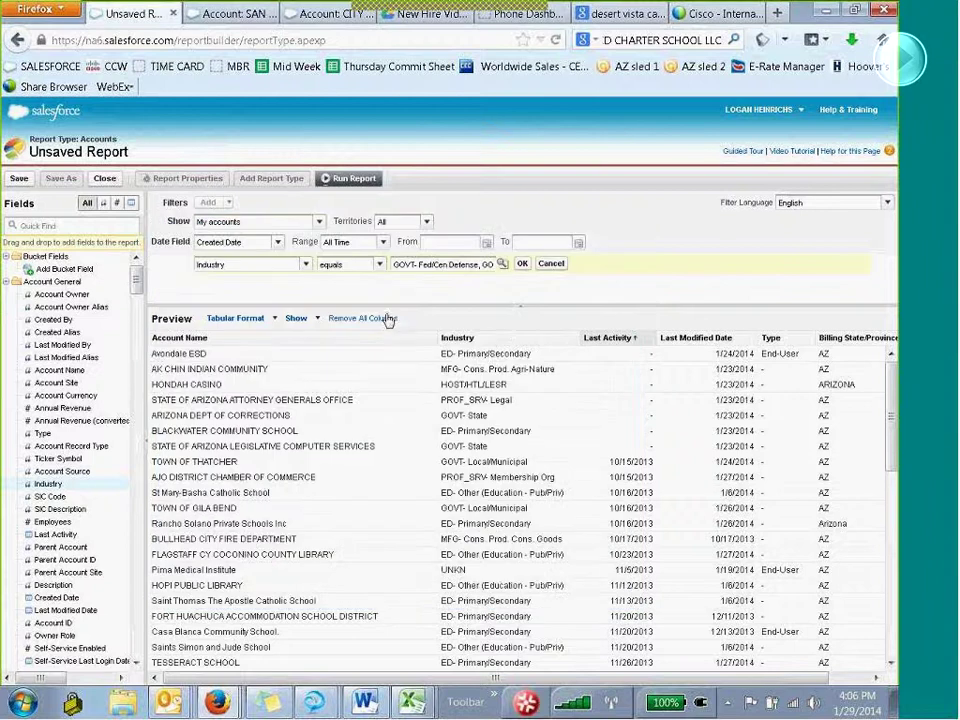
click(522, 264)
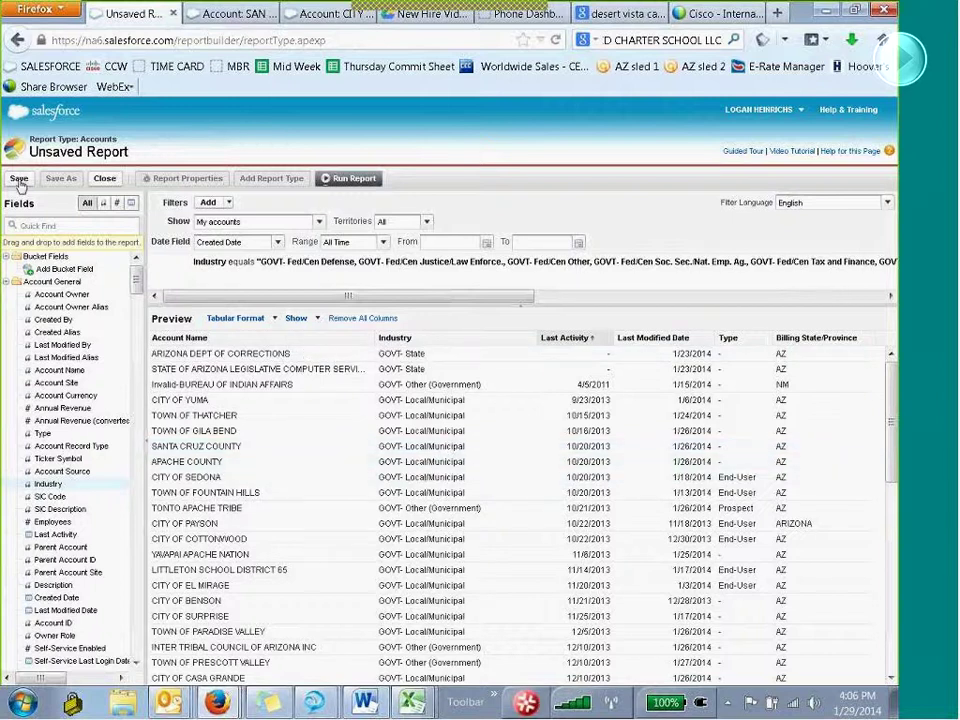
Step: Run the report and review the full list of government accounts down to the grand totals
click(351, 181)
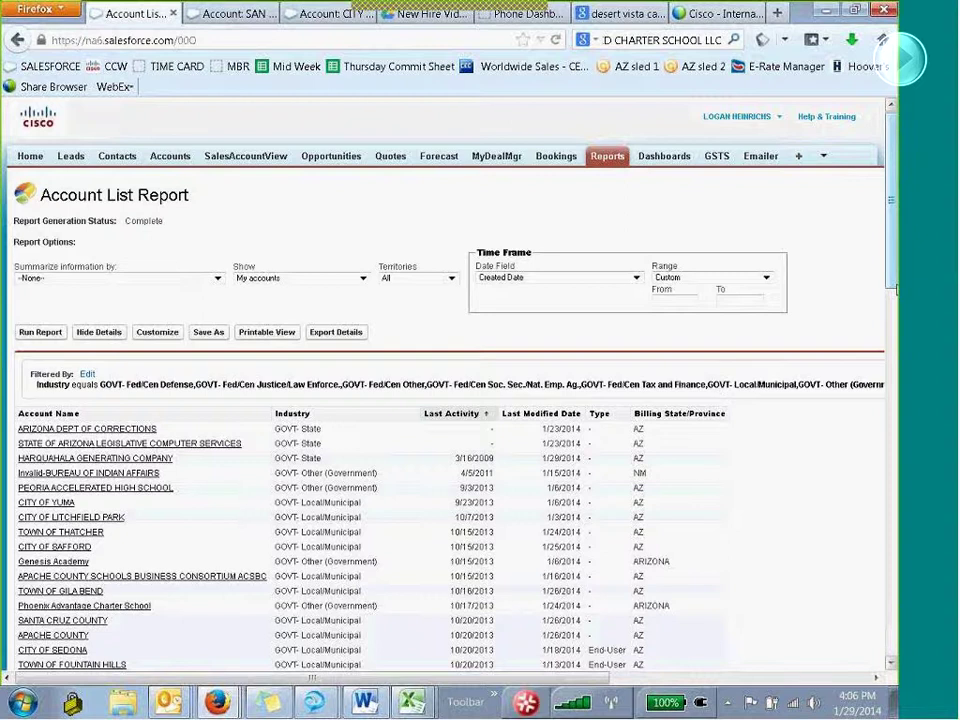
scroll(891, 343, down, 10)
scroll(873, 570, down, 5)
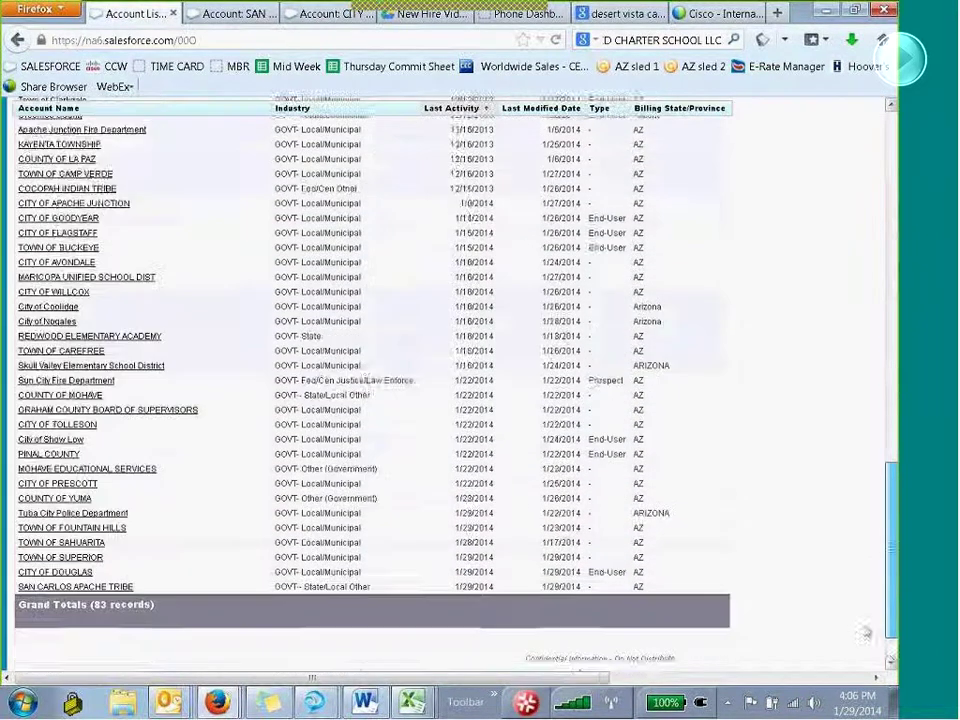
scroll(870, 650, up, 2)
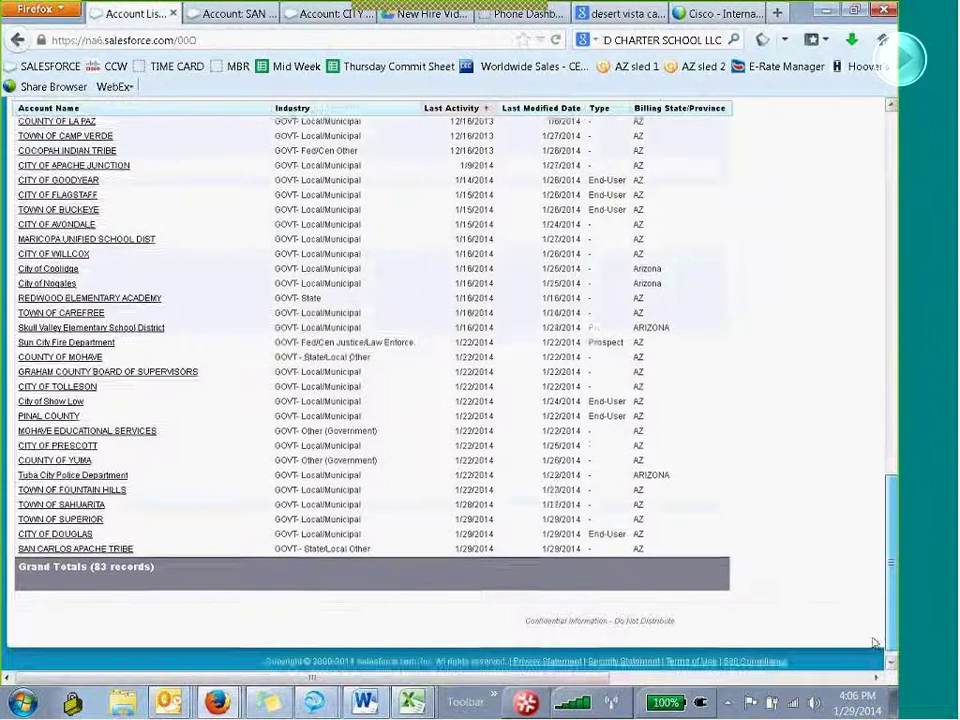
scroll(873, 636, up, 8)
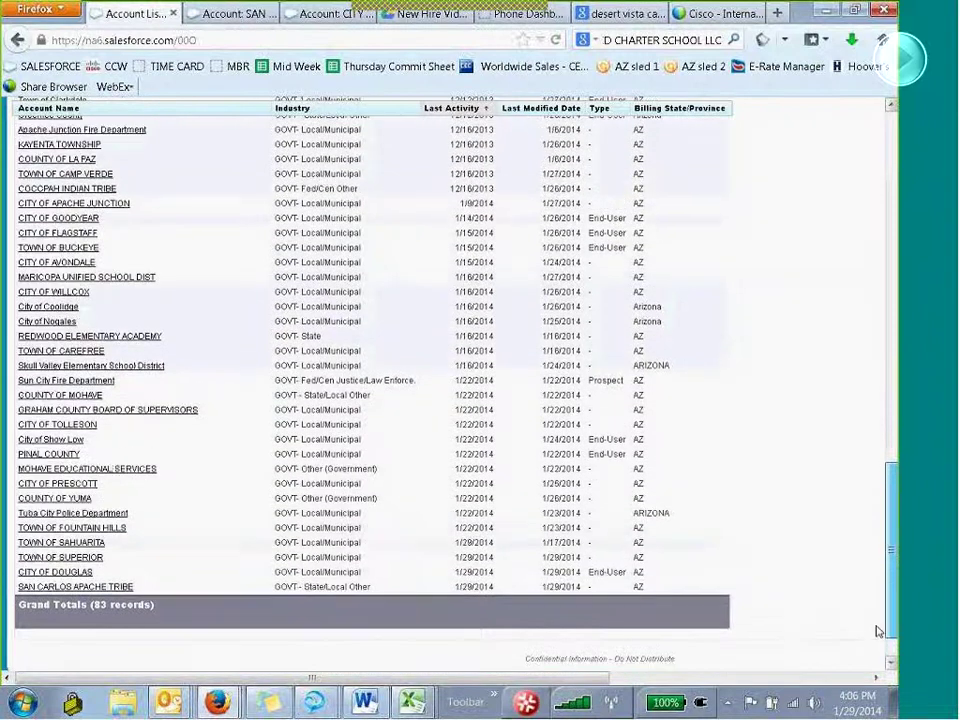
scroll(450, 380, up, 14)
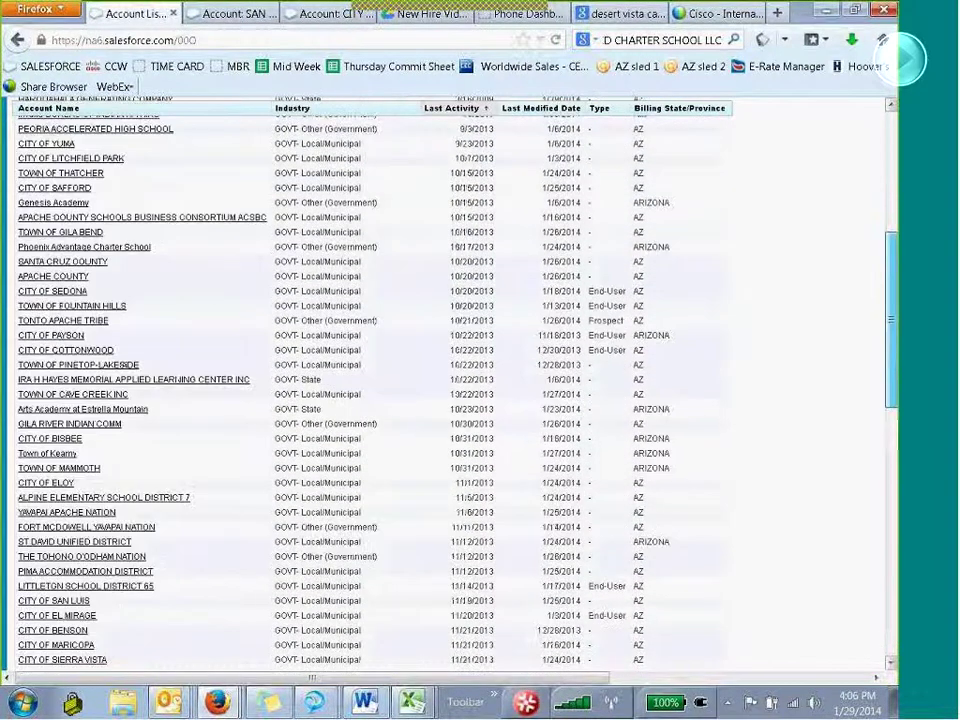
scroll(744, 448, up, 1)
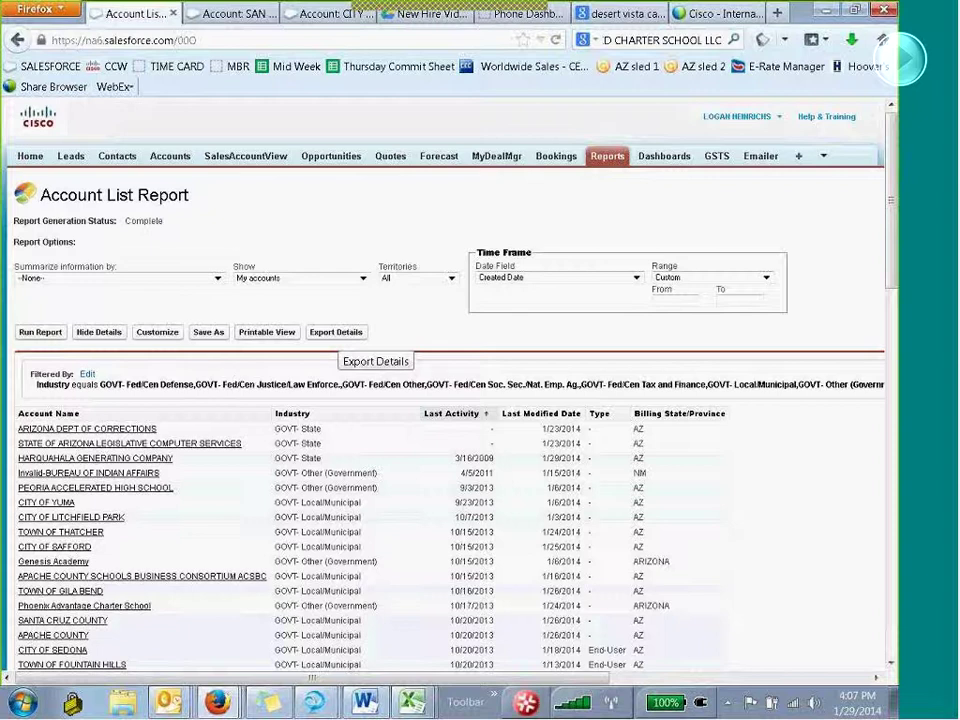
Step: Open the save form for the account list report and return to the reports list without saving
click(207, 332)
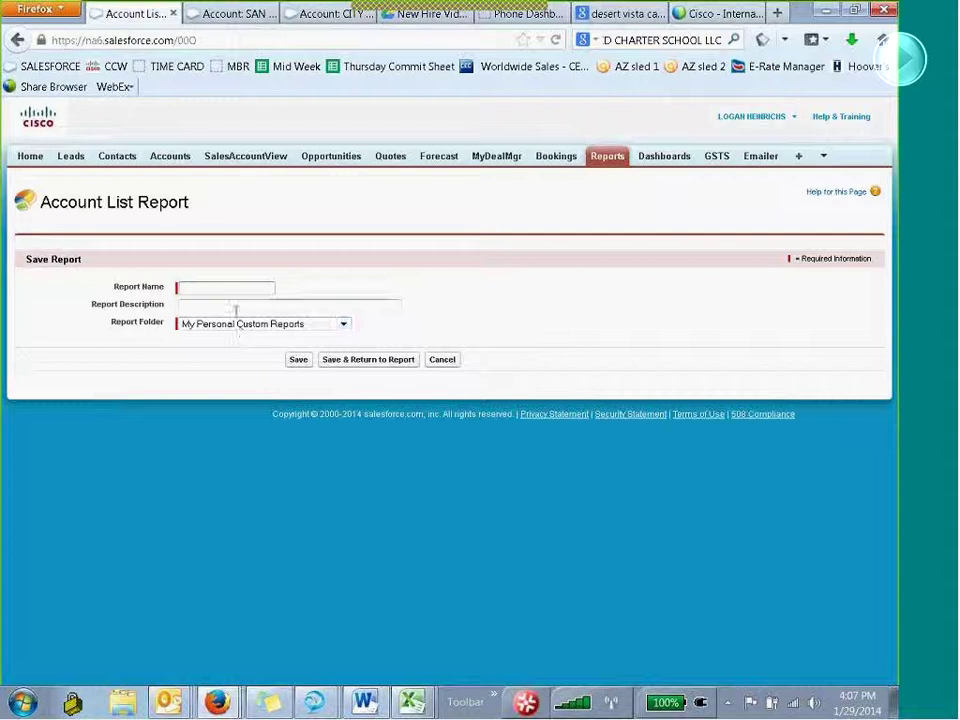
click(604, 160)
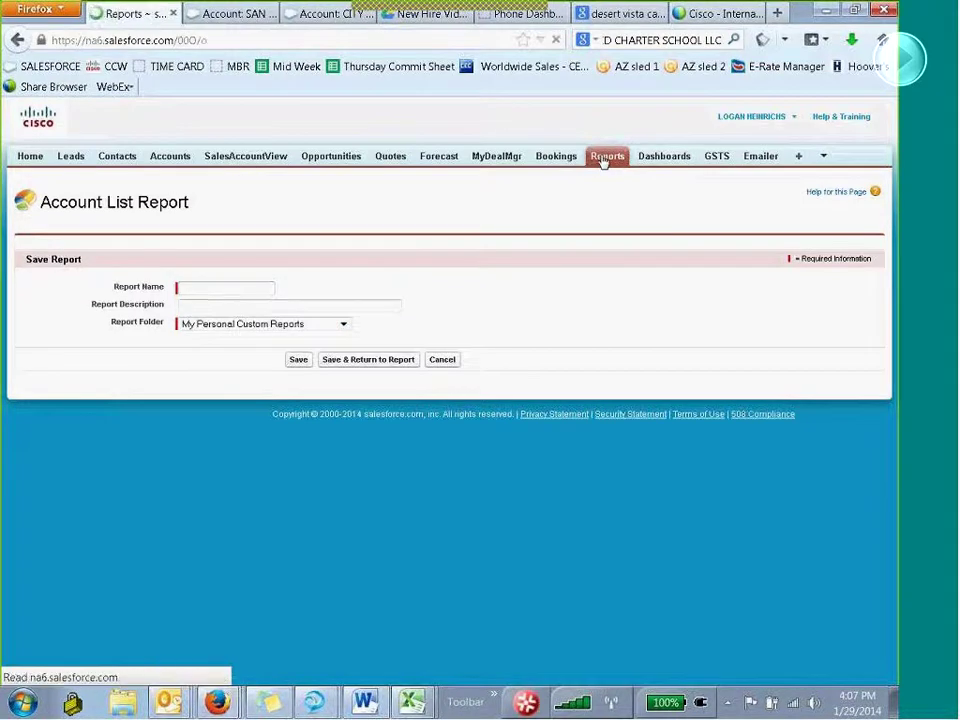